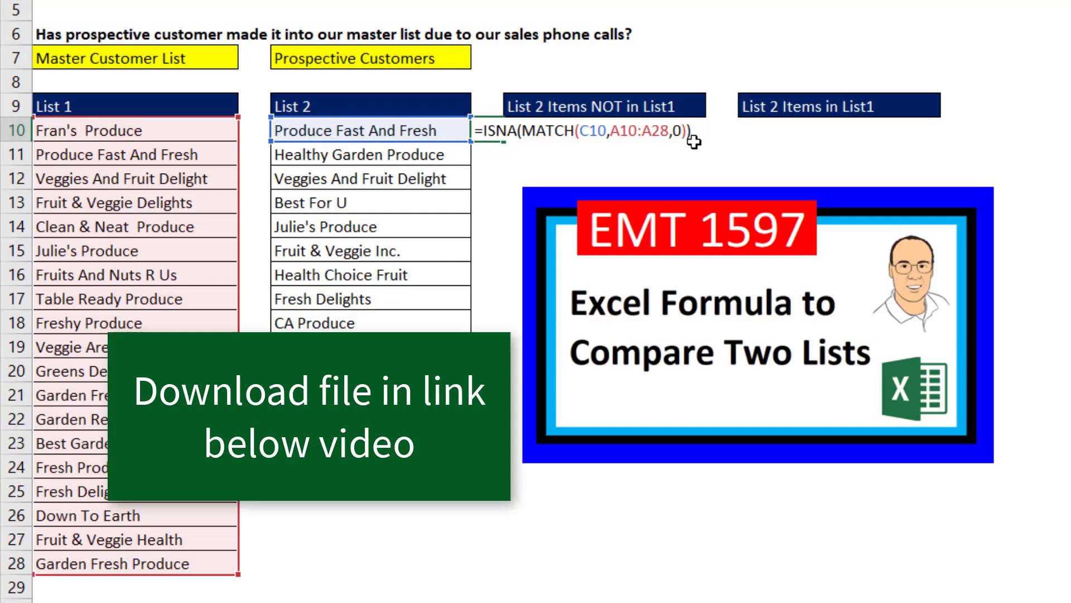
# - Enter =MATCH(C10:C21,A10:A28,0) in the first cell under List 2 Items NOT in List1
pyautogui.write(')')
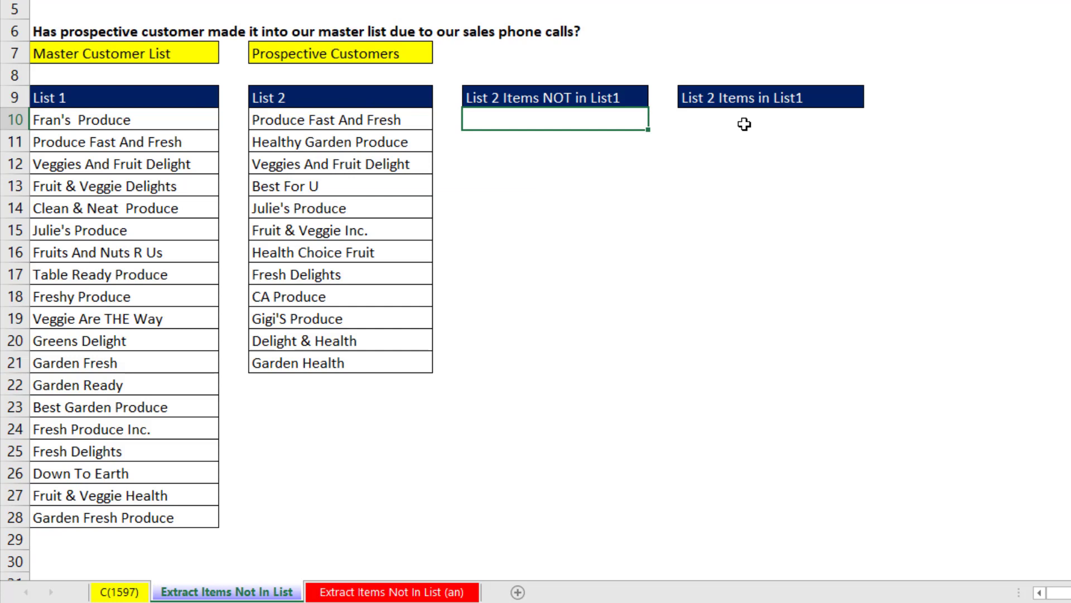
pyautogui.write('=match')
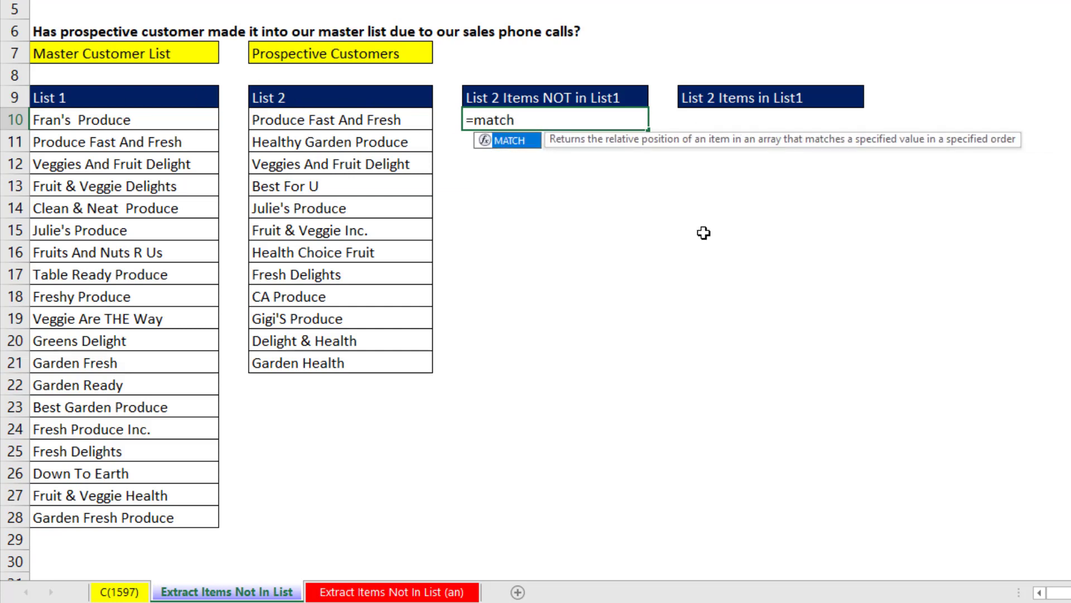
pyautogui.press('Tab')
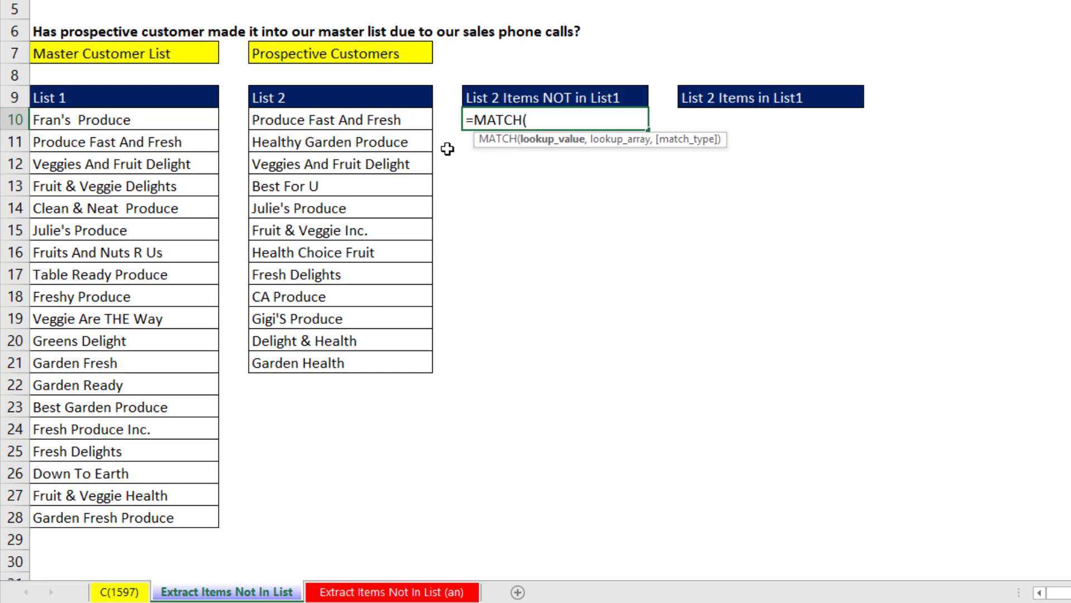
pyautogui.click(359, 120)
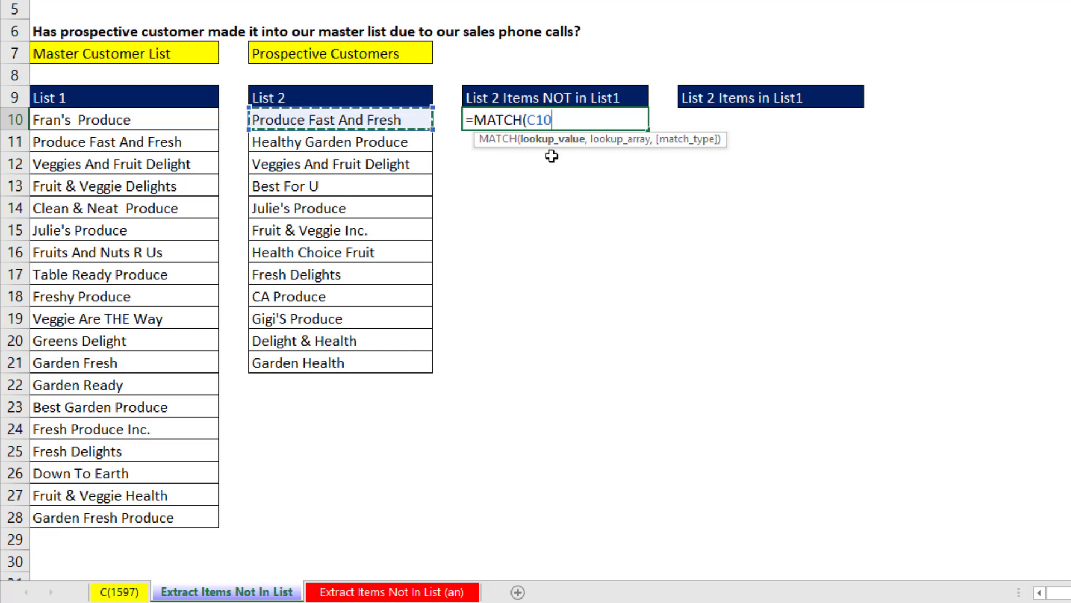
pyautogui.moveTo(387, 121); pyautogui.dragTo(385, 369)
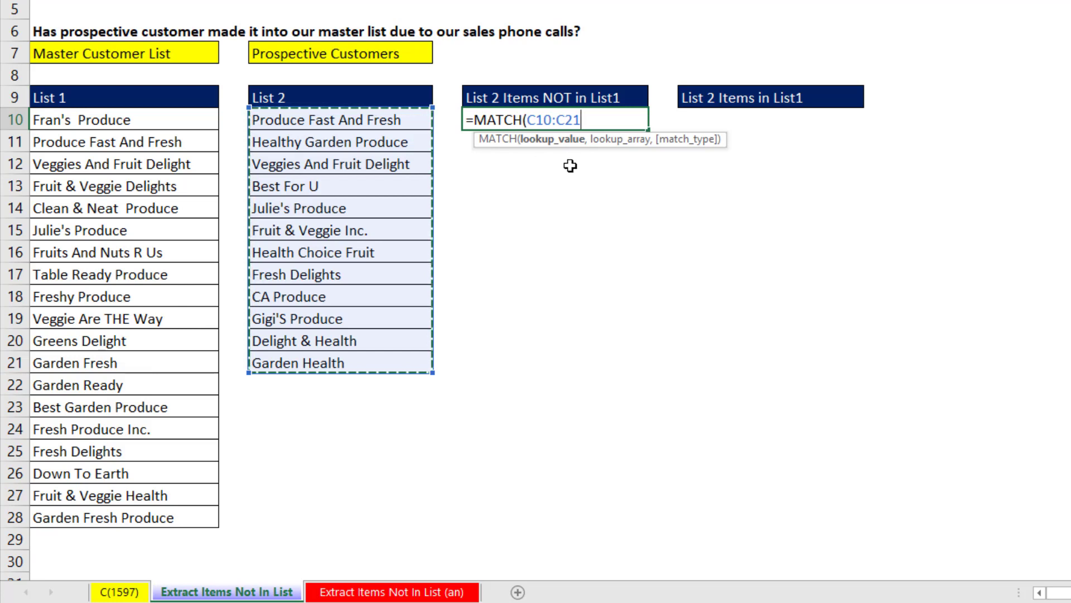
pyautogui.write(',')
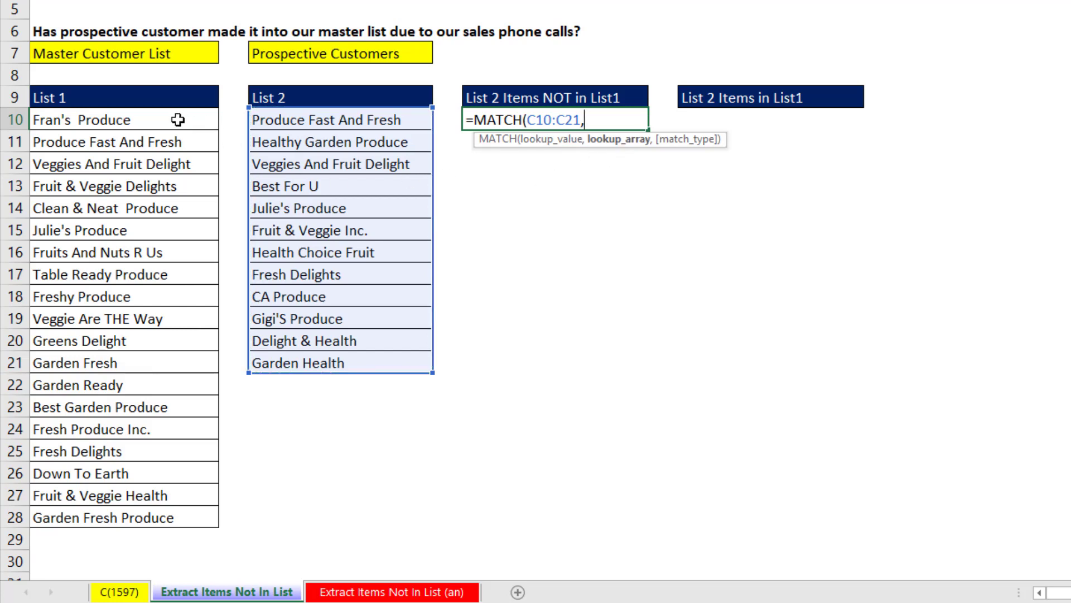
pyautogui.moveTo(178, 119); pyautogui.dragTo(173, 518)
pyautogui.write(',')
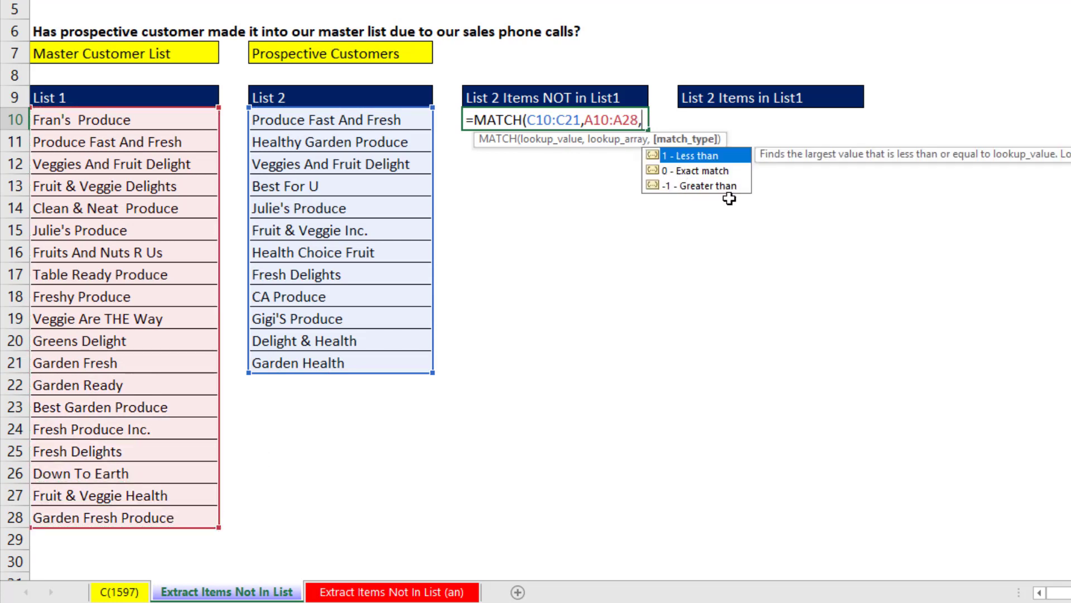
pyautogui.write('0)')
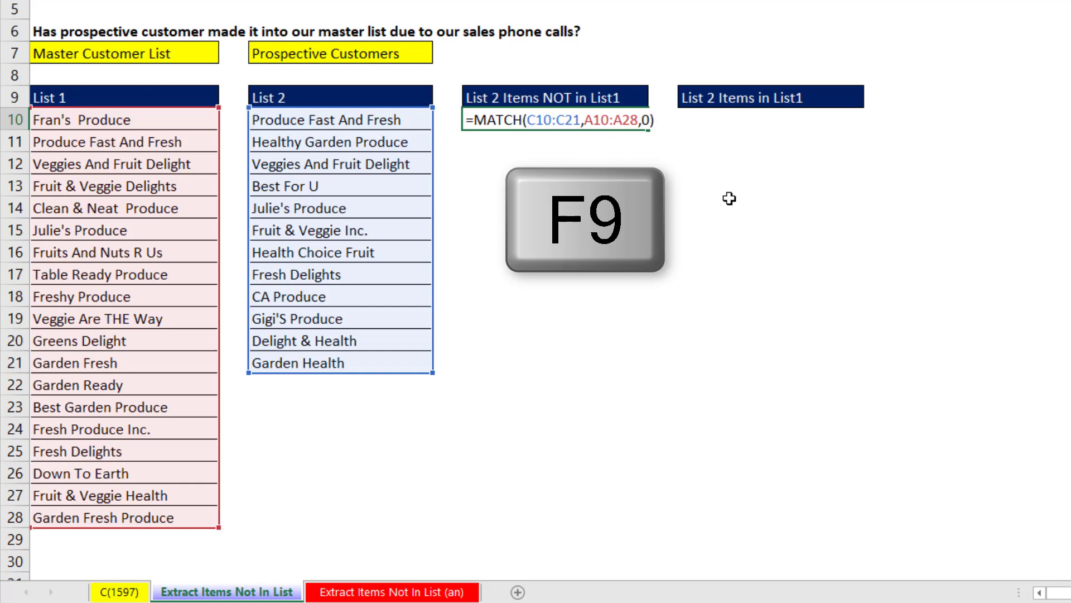
# - Preview the MATCH result array, restore the formula, and commit it so results spill down
pyautogui.press('F9')
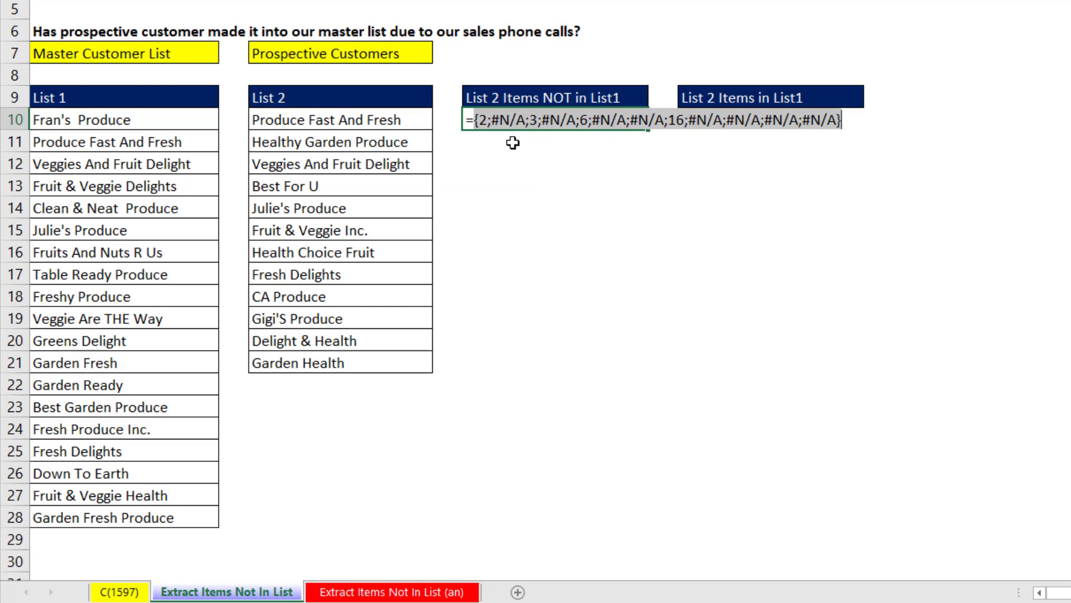
pyautogui.hotkey('ctrl', 'z')
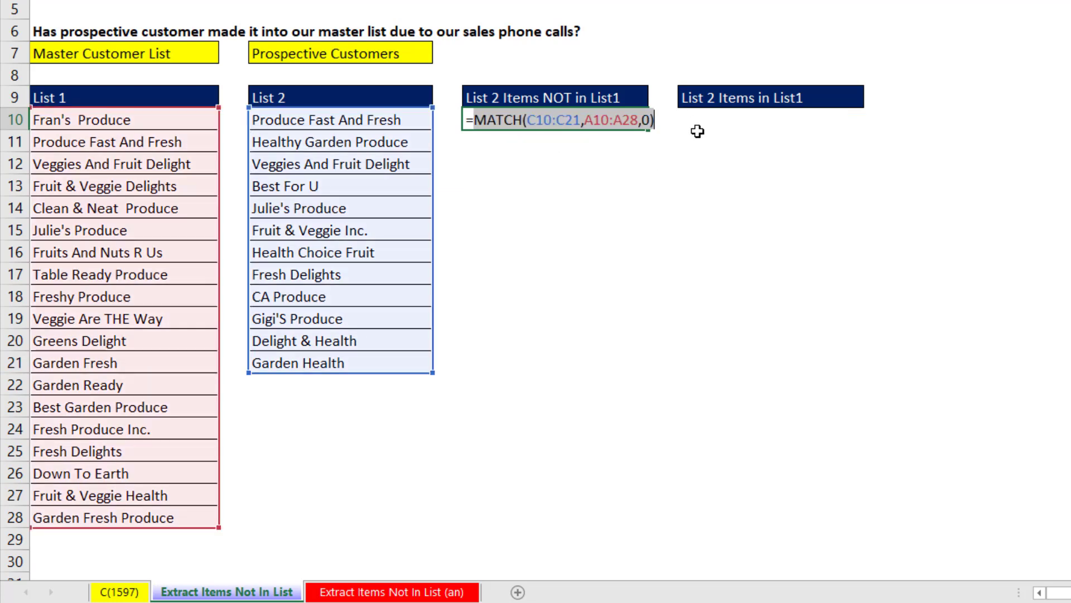
pyautogui.press('Return')
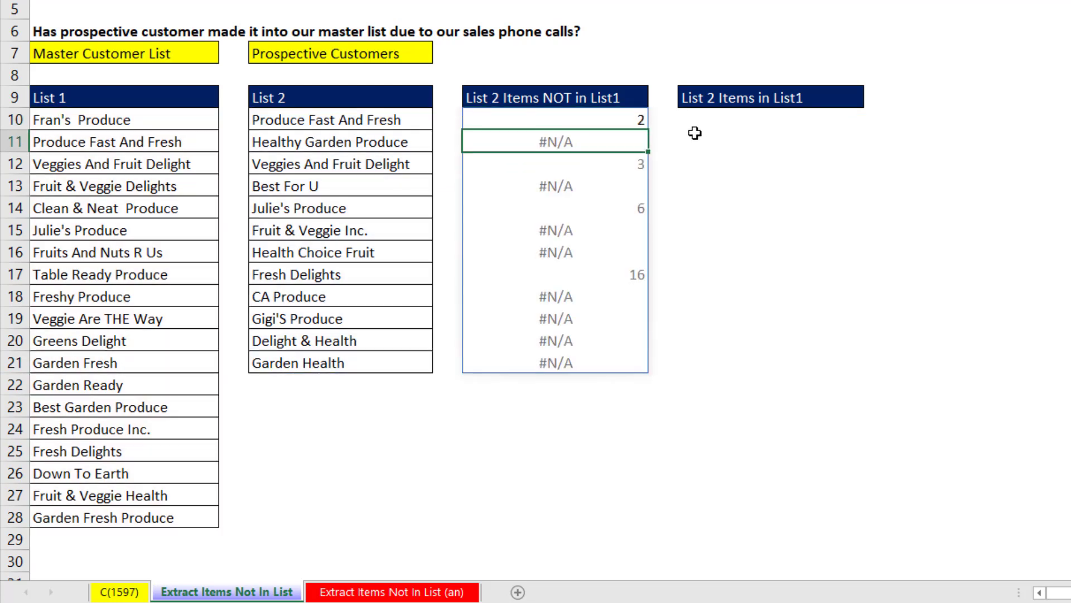
# - Check the results and select the List 2 items returning #N/A, Healthy Garden Produce through Garden Health
pyautogui.click(588, 166)
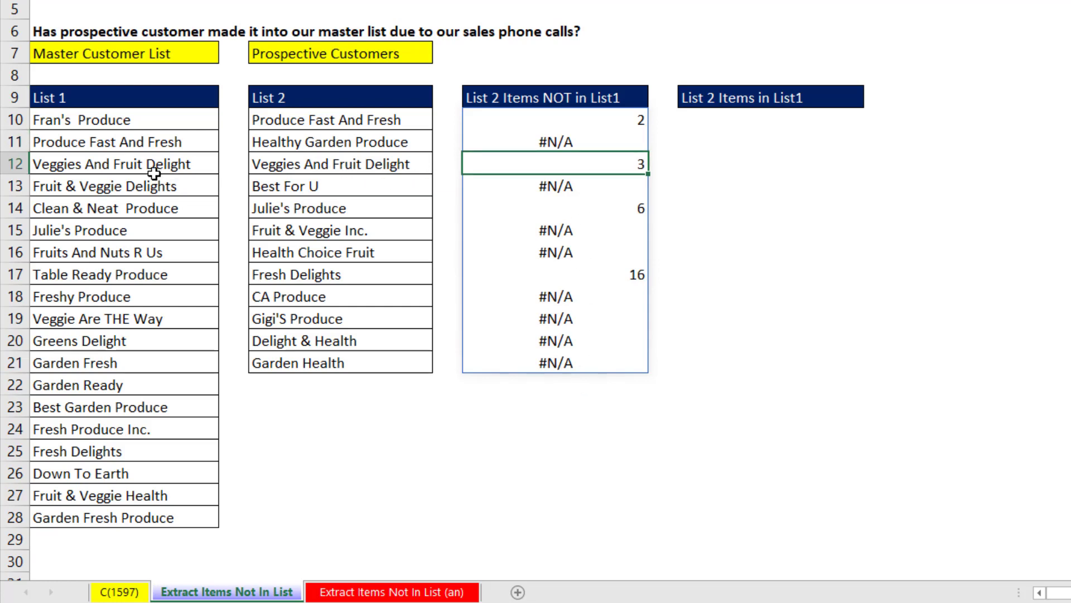
pyautogui.click(583, 185)
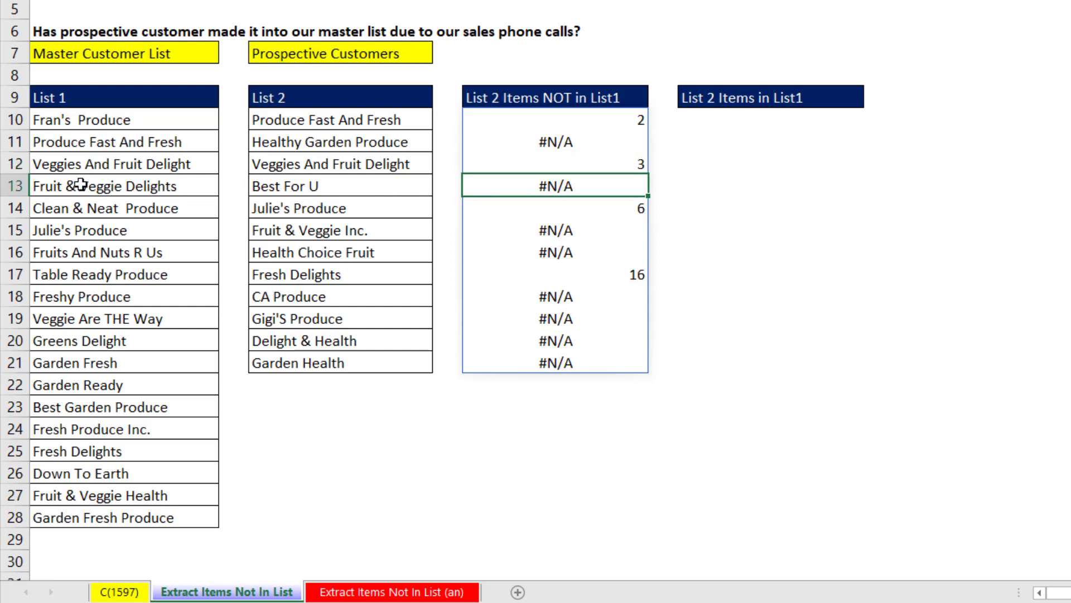
pyautogui.click(310, 146)
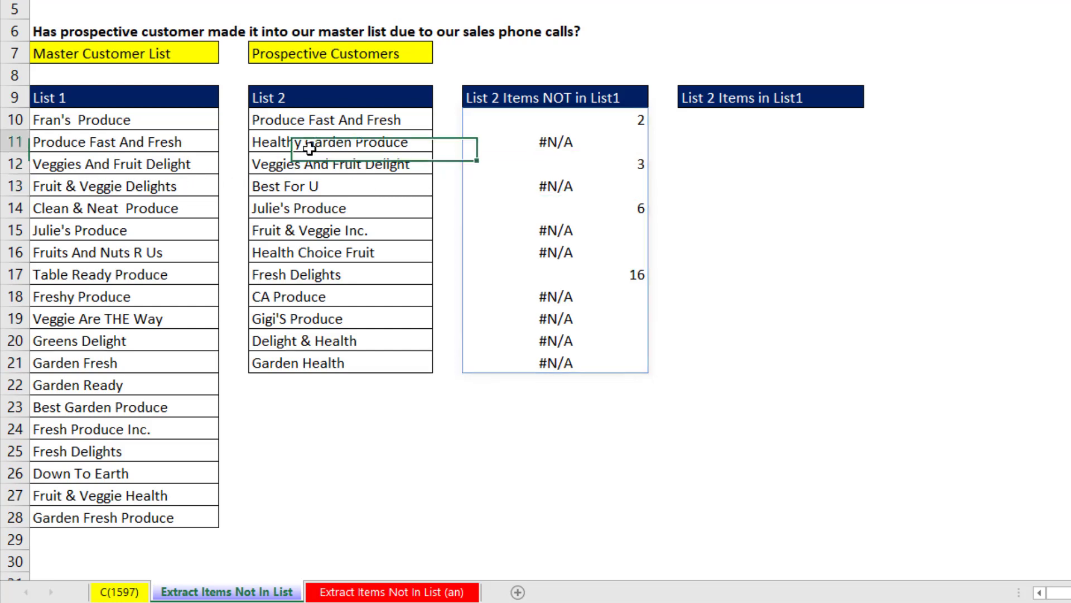
pyautogui.keyDown('ctrl'); pyautogui.click(363, 189); pyautogui.keyUp('ctrl')
pyautogui.moveTo(375, 230); pyautogui.dragTo(363, 251)
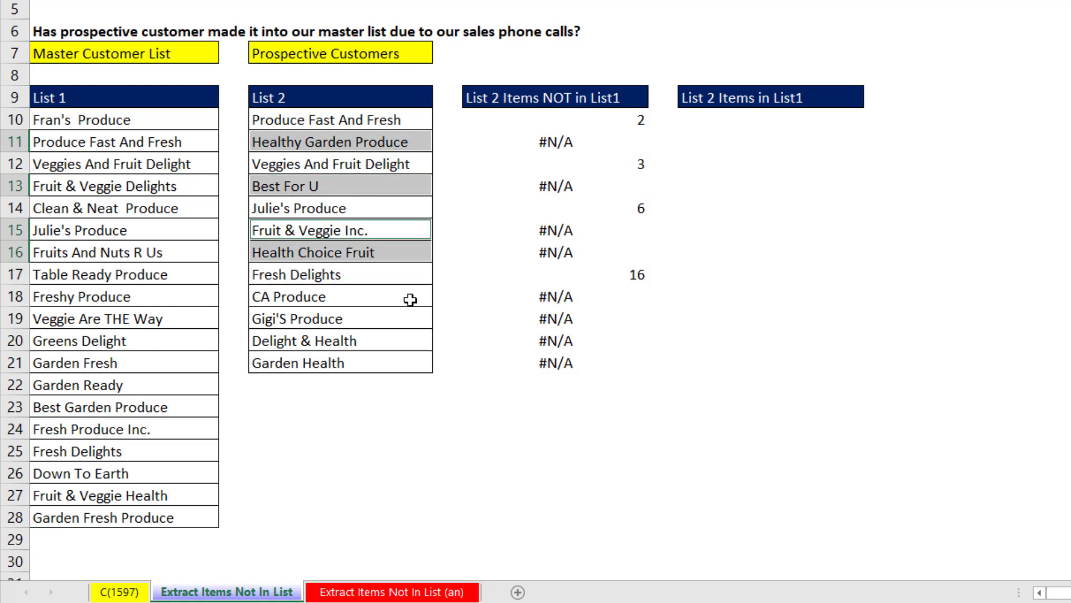
pyautogui.moveTo(411, 299); pyautogui.dragTo(424, 362)
# - Change the formula to =ISNA(MATCH(C10:C21,A10:A28,0)) so missing items show TRUE
pyautogui.click(540, 115)
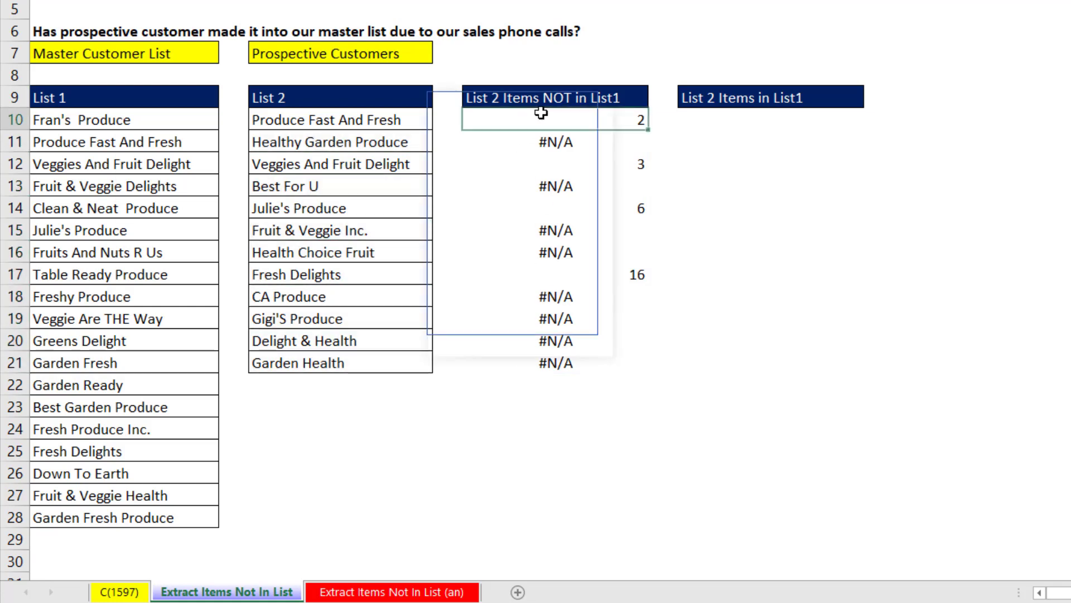
pyautogui.press('F2')
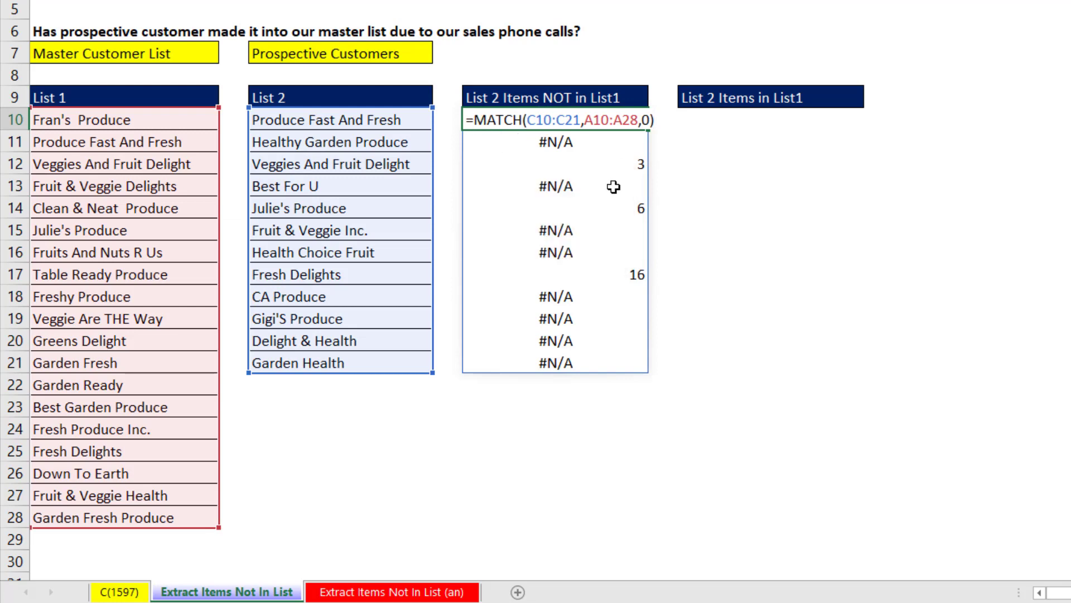
pyautogui.write('i')
pyautogui.write('sna')
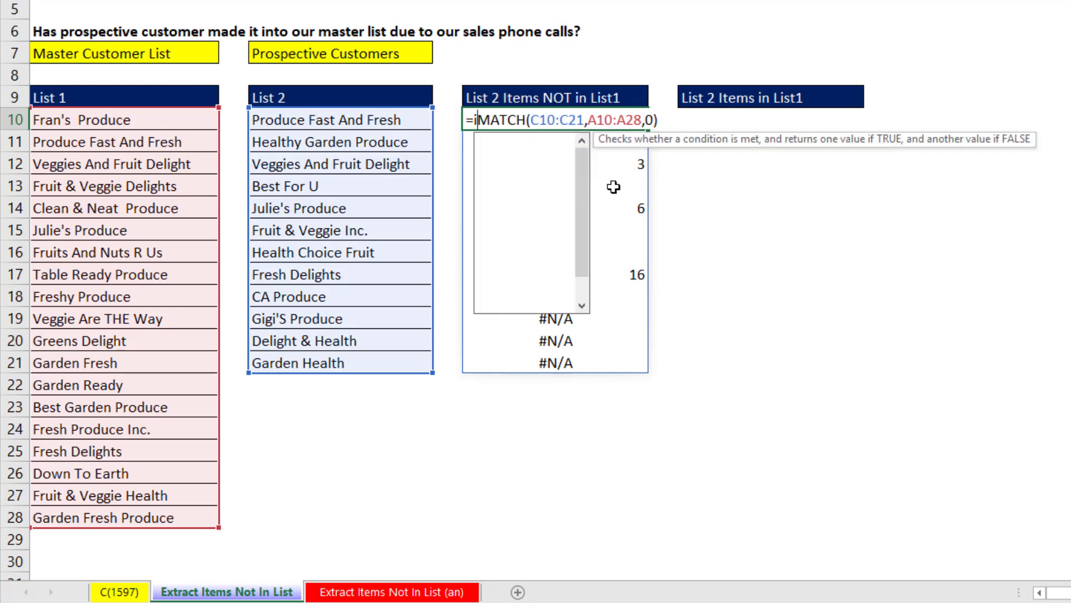
pyautogui.write('(')
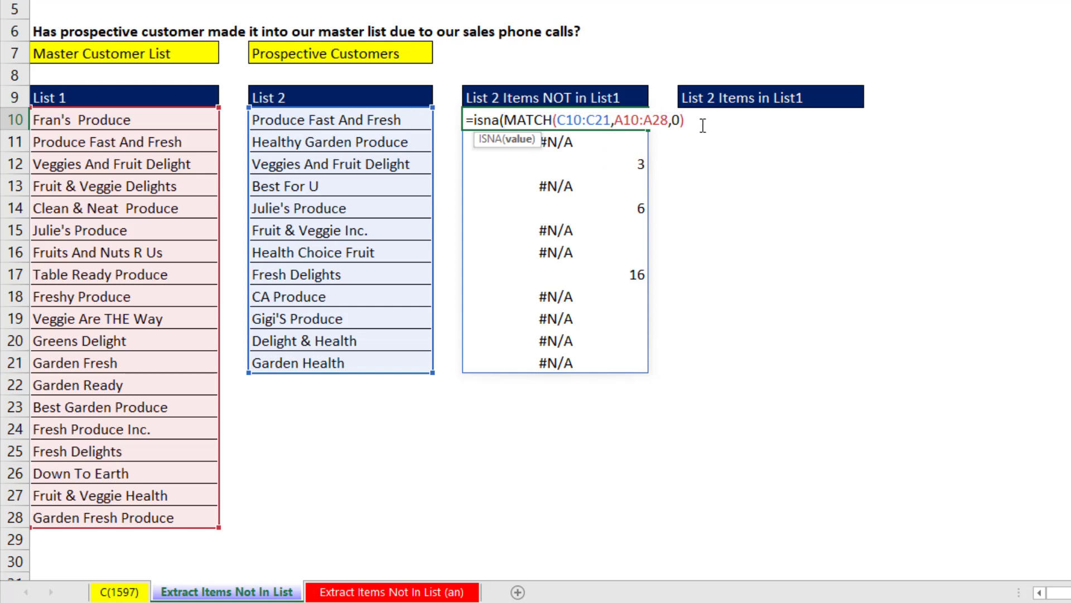
pyautogui.write(')')
pyautogui.press('Return')
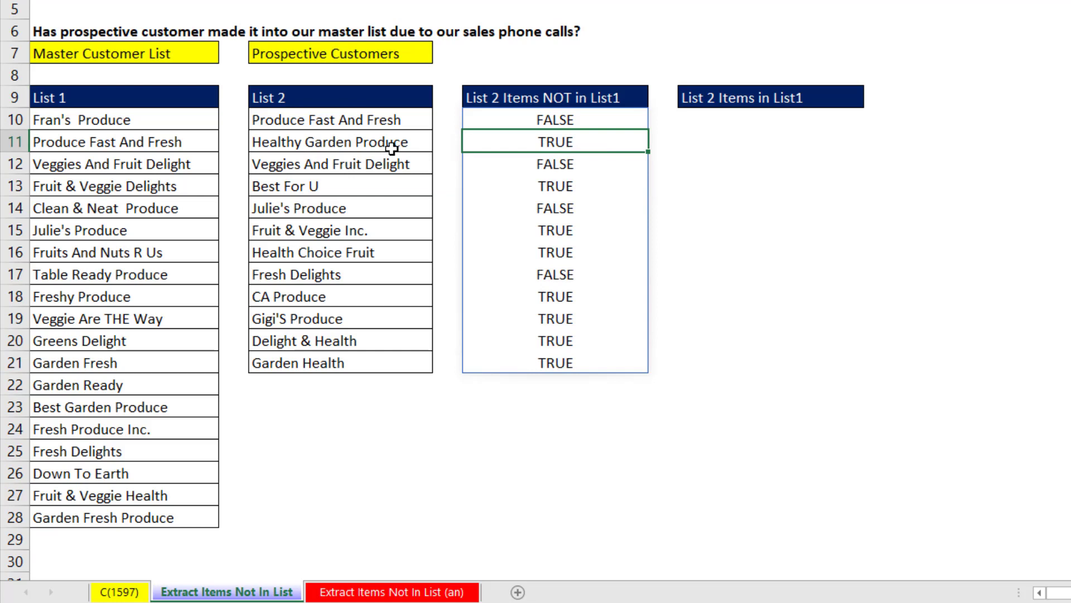
# - Wrap the ISNA test in FILTER over C10:C21 to list the eight missing List 2 names
pyautogui.doubleClick(555, 124)
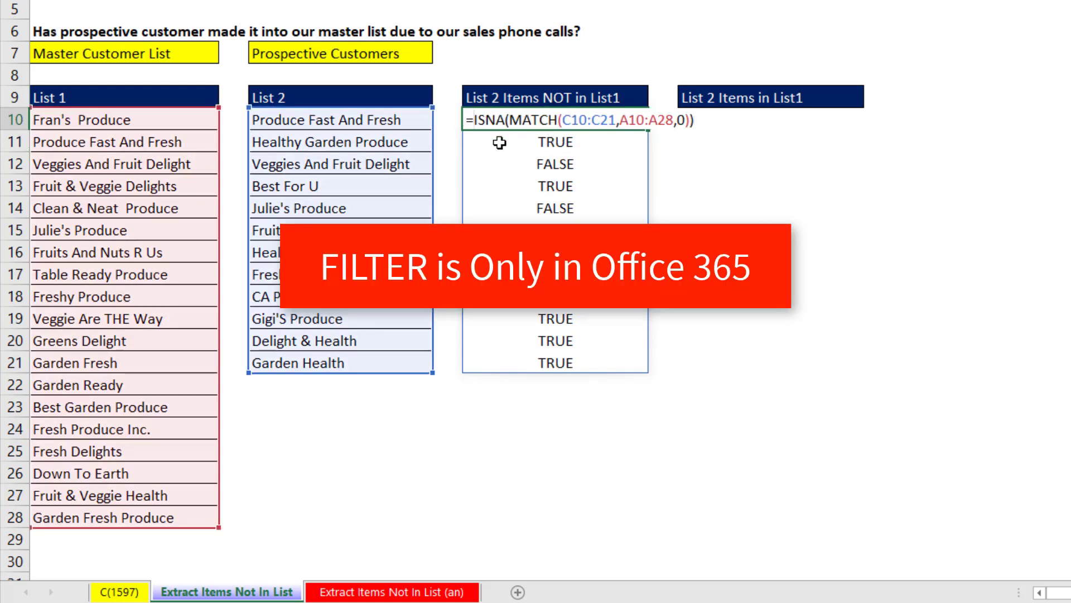
pyautogui.write('FILTER(')
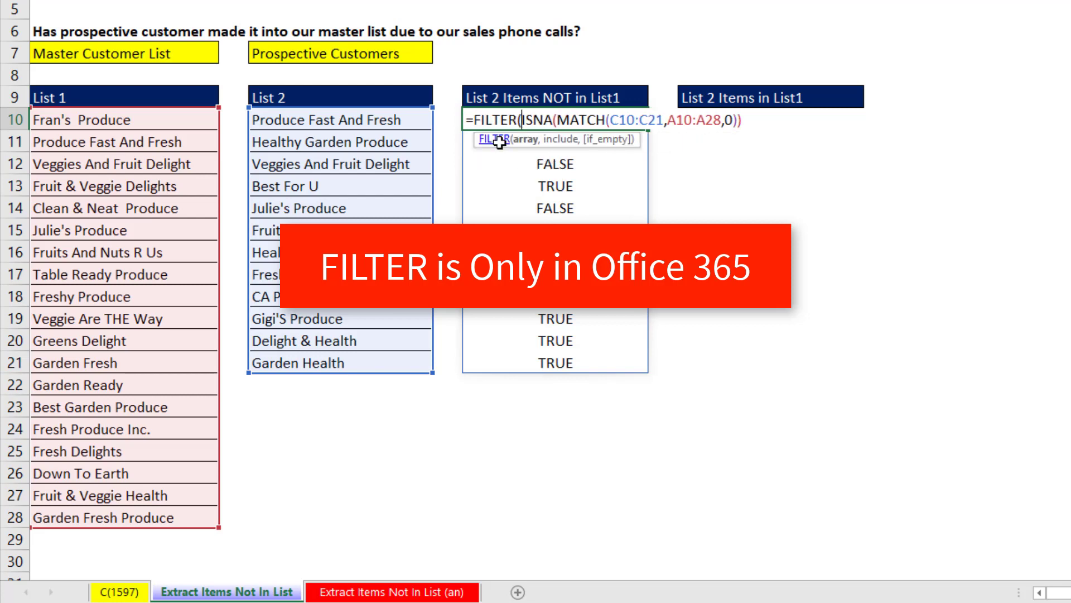
pyautogui.moveTo(382, 124); pyautogui.dragTo(377, 362)
pyautogui.write(',0')
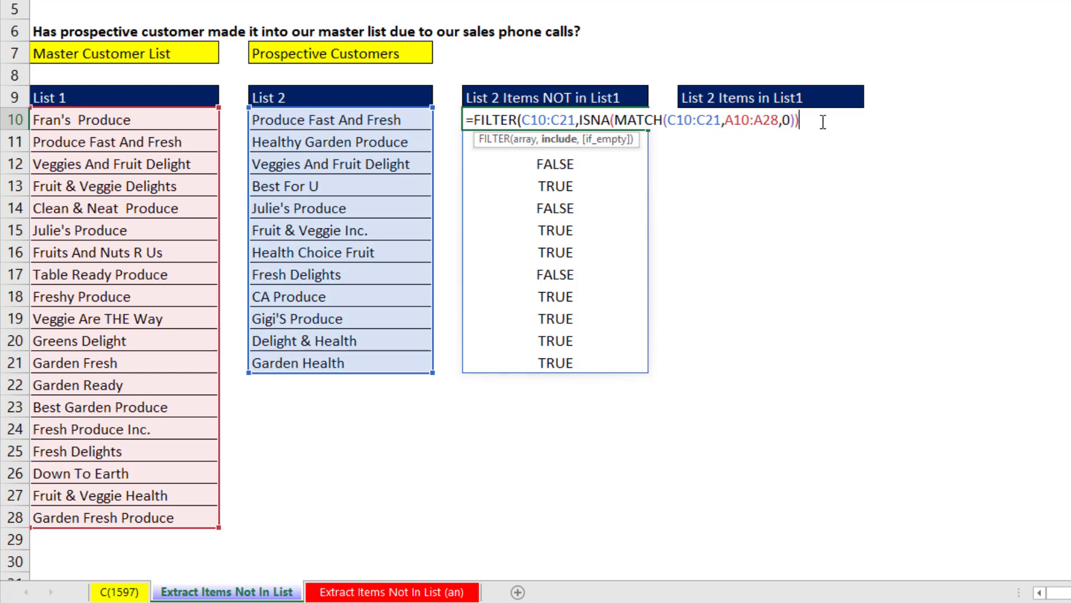
pyautogui.write(')')
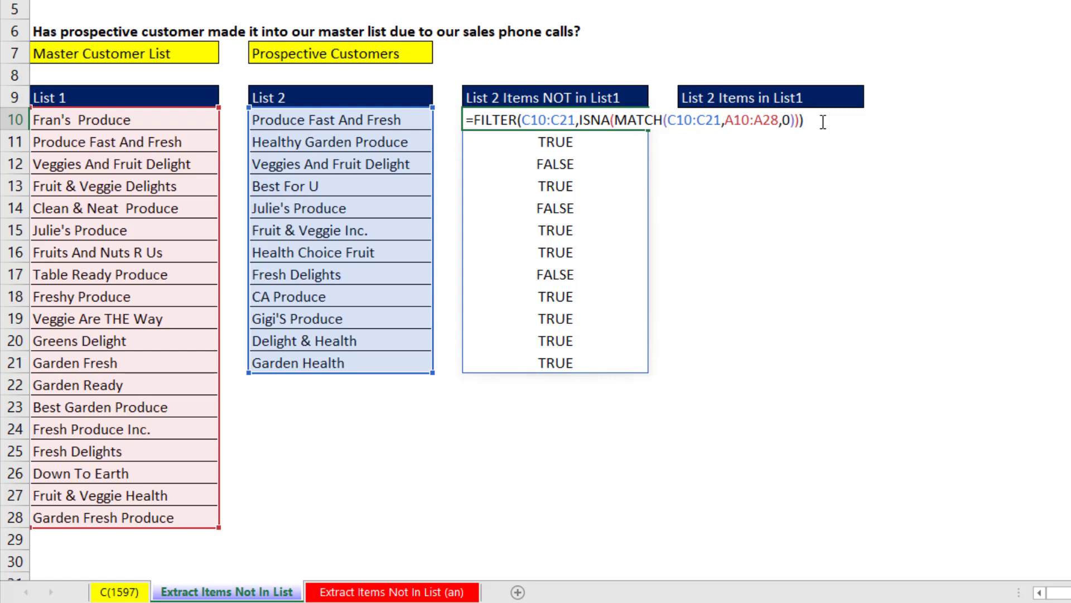
pyautogui.press('Return')
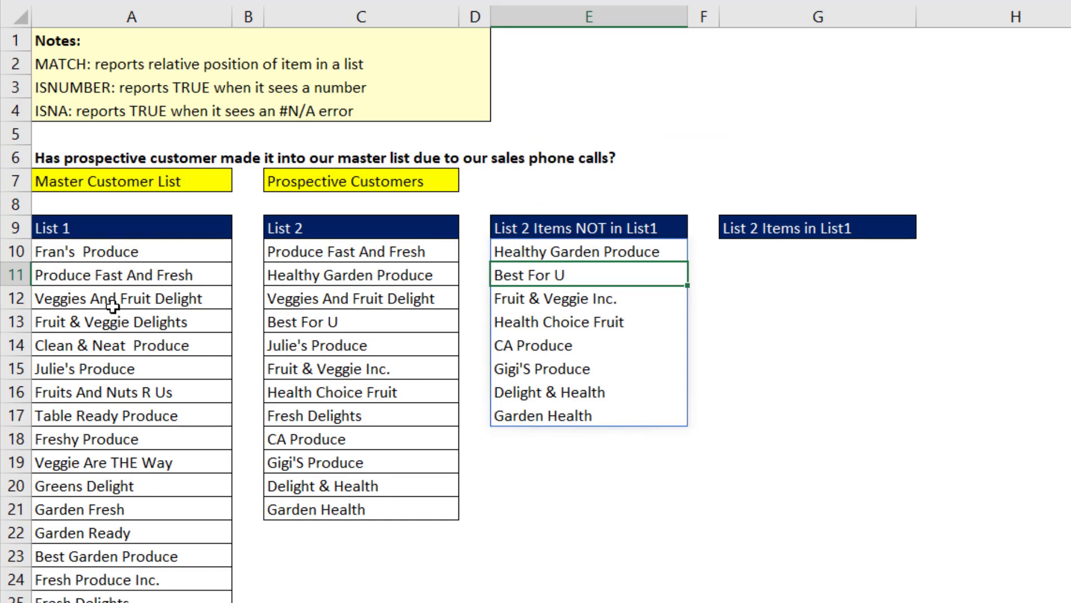
# - Open the FILTER formula in E10 for editing and select the word FILTER
pyautogui.click(540, 251)
pyautogui.press('F2')
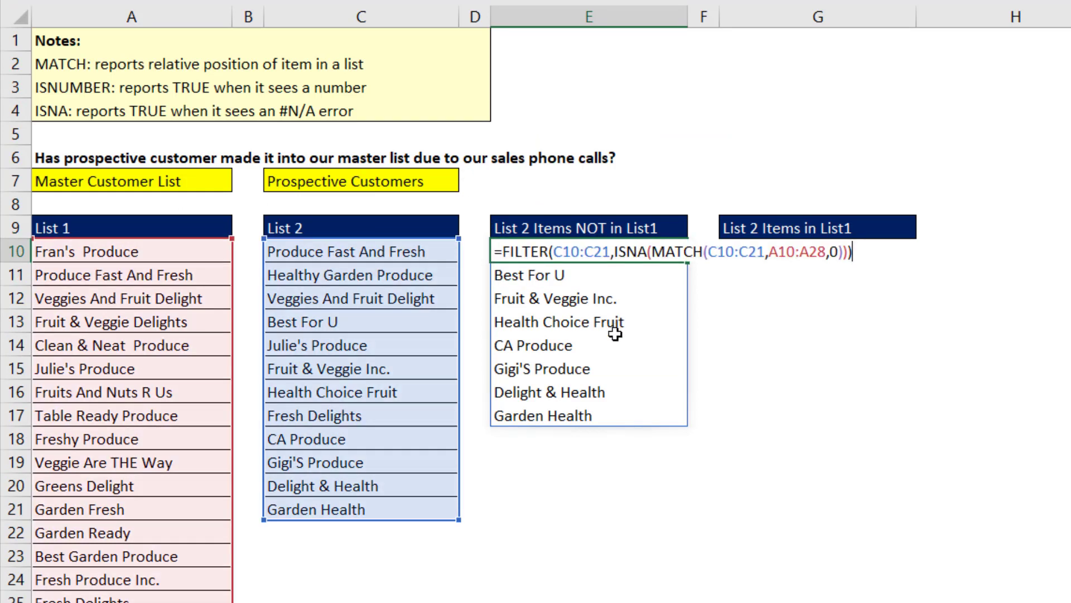
pyautogui.doubleClick(513, 250)
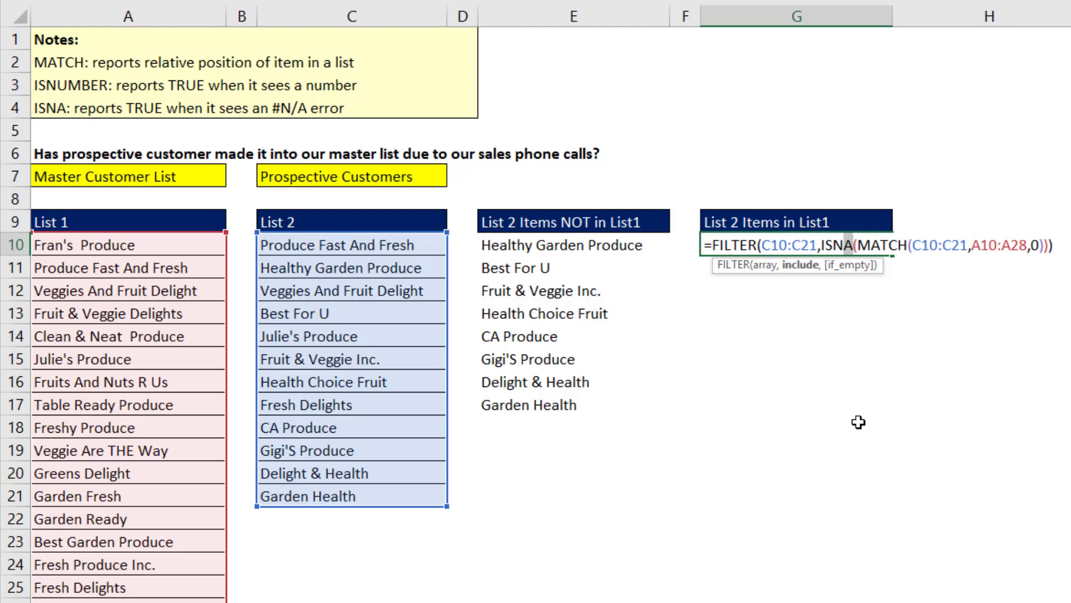
# - Replace ISNA with ISNUMBER so G10 spills the four List 2 items found in List 1
pyautogui.write('u')
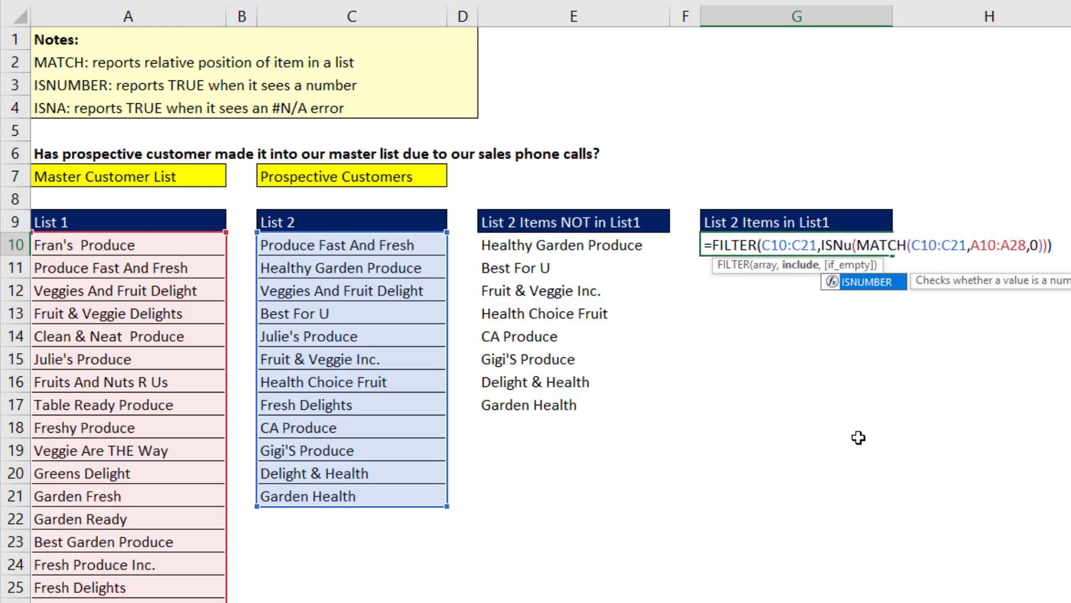
pyautogui.press('BackSpace')
pyautogui.write('UMBER')
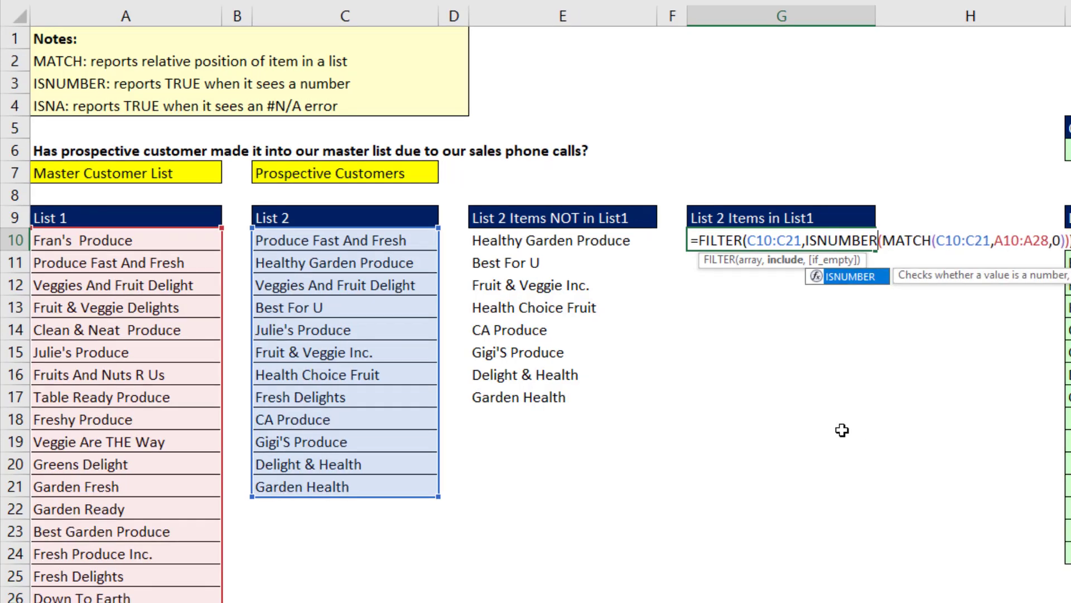
pyautogui.press('Return')
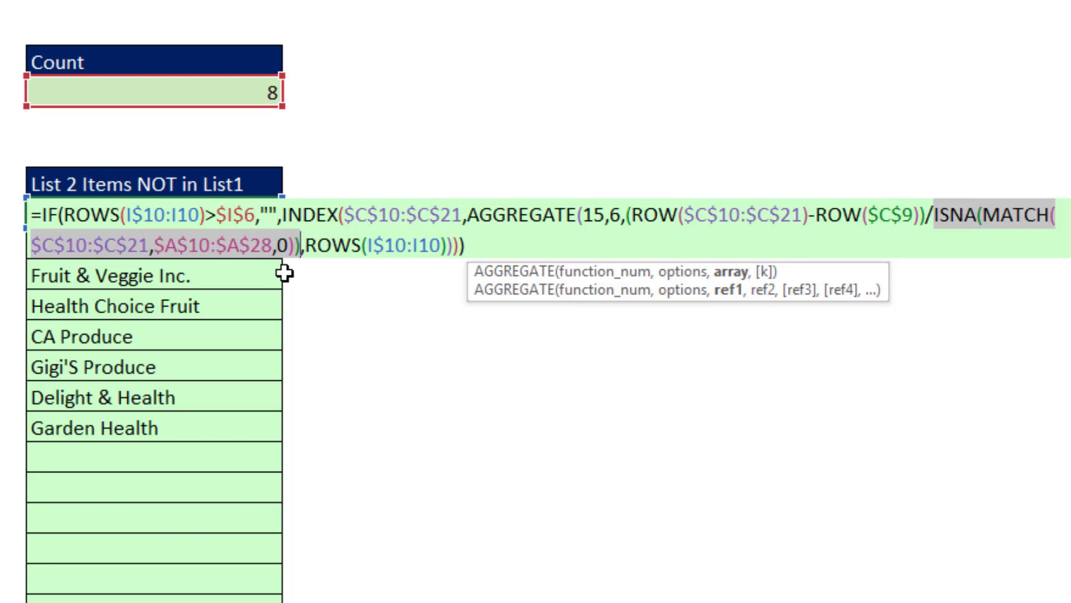
pyautogui.press('F9')
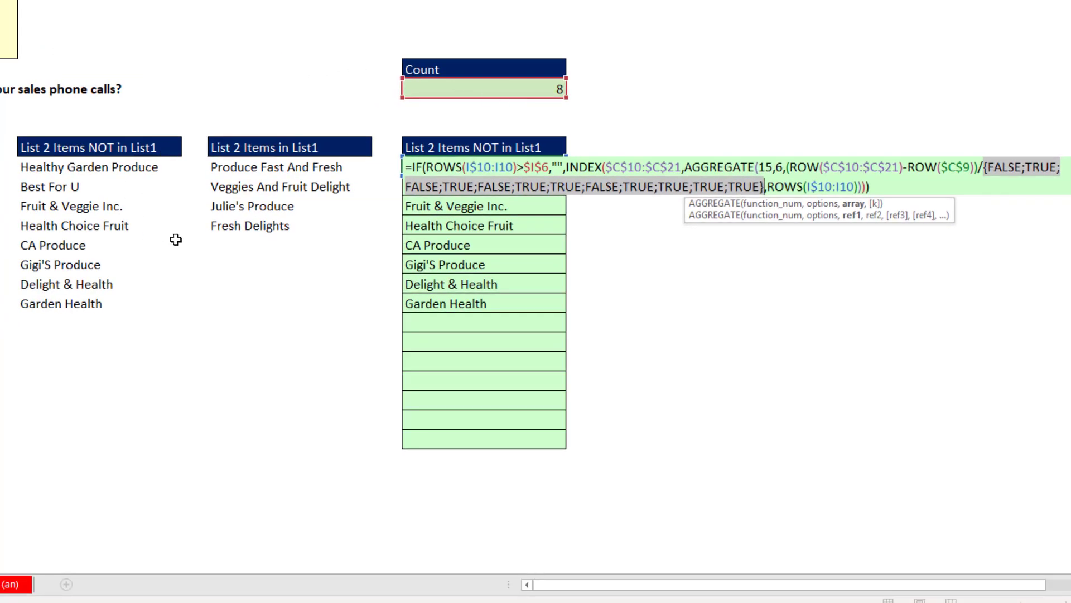
pyautogui.hotkey('ctrl', 'z')
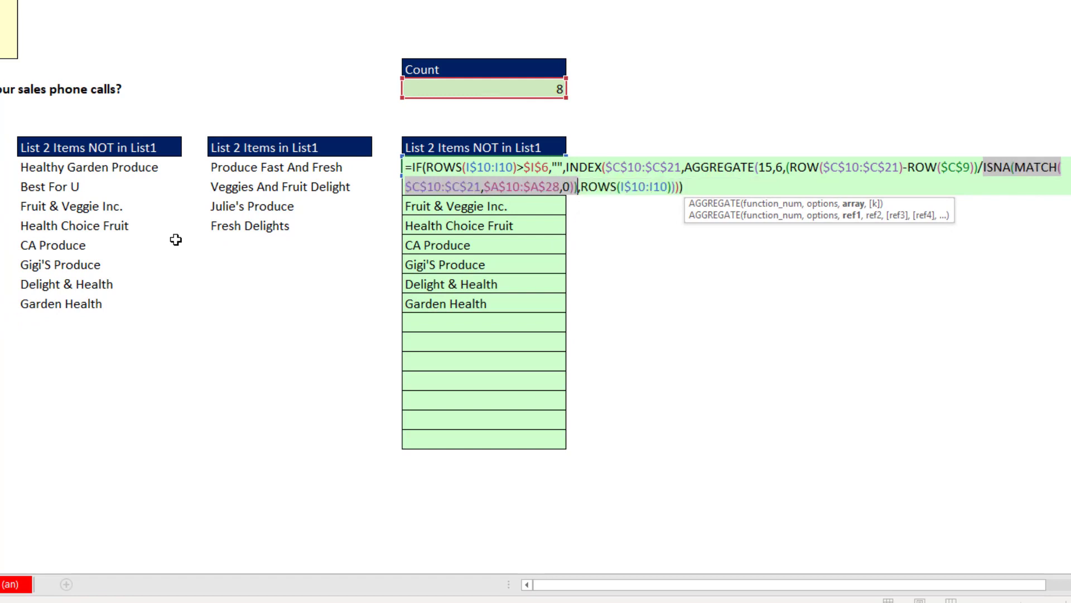